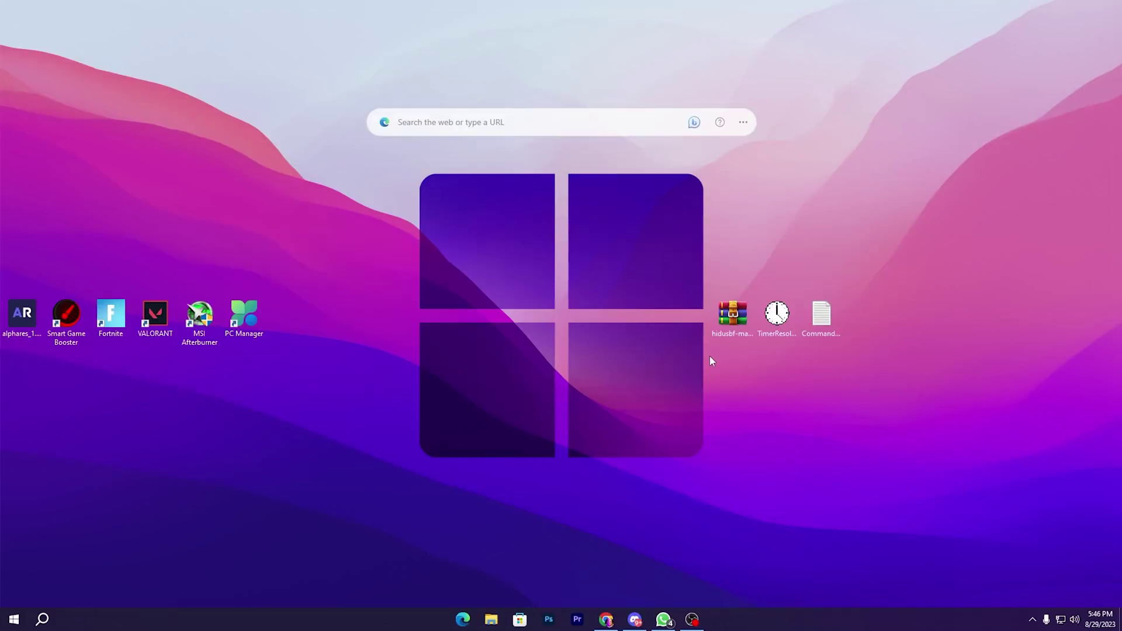
Extract the DRIVER folder from the nested hidusbf.zip onto the desktop and close WinRAR.
double_click(733, 314)
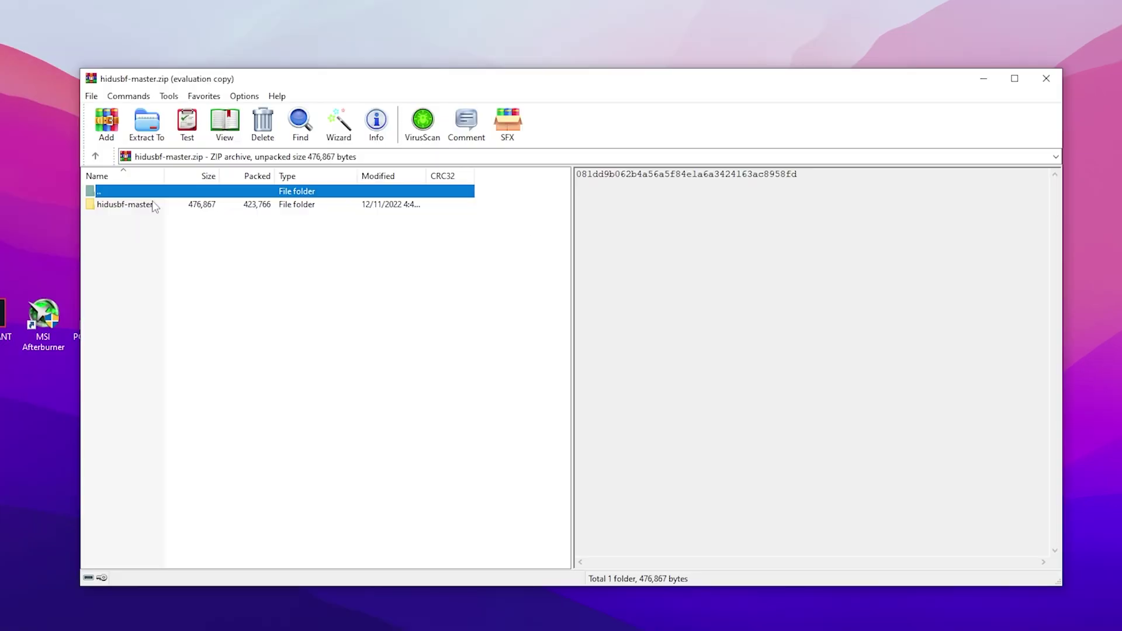
double_click(287, 222)
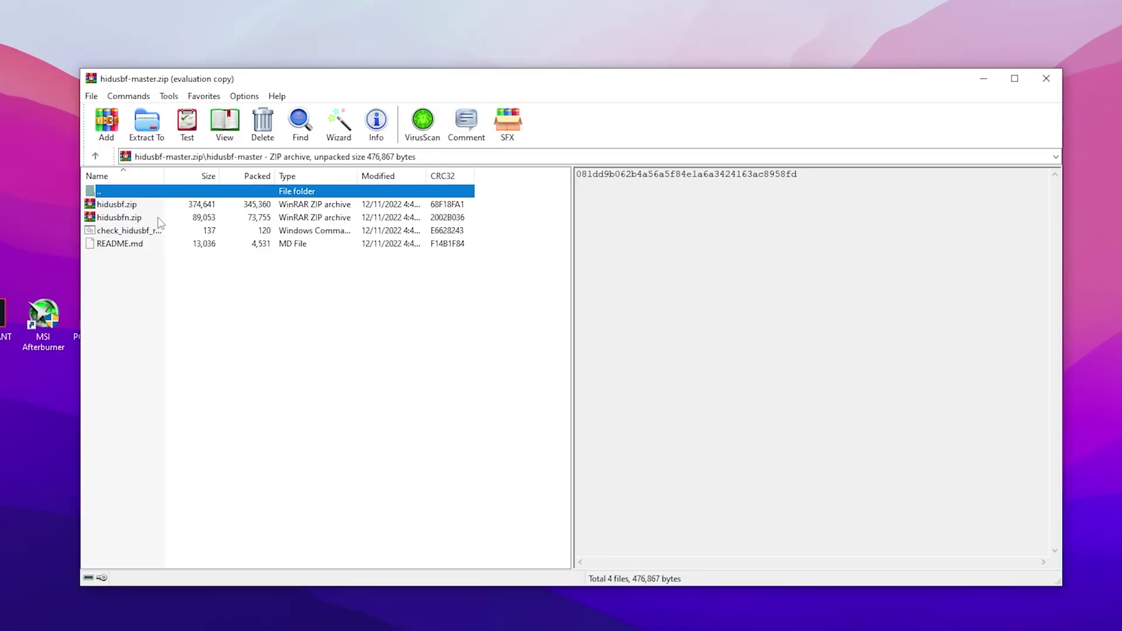
double_click(111, 205)
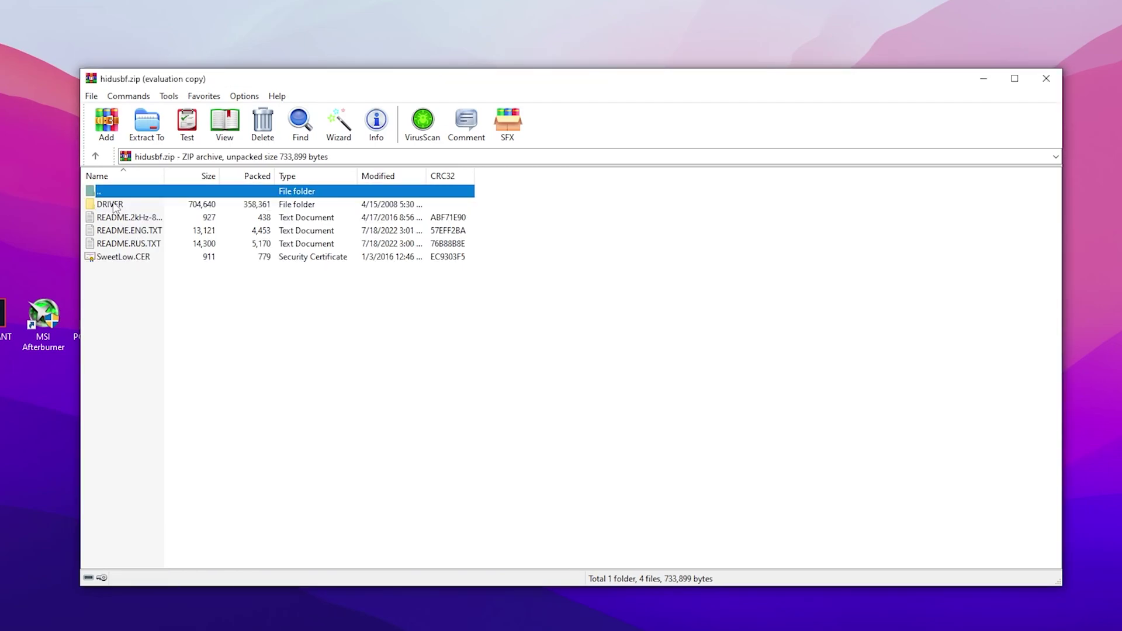
drag(114, 207, 515, 41)
click(1046, 78)
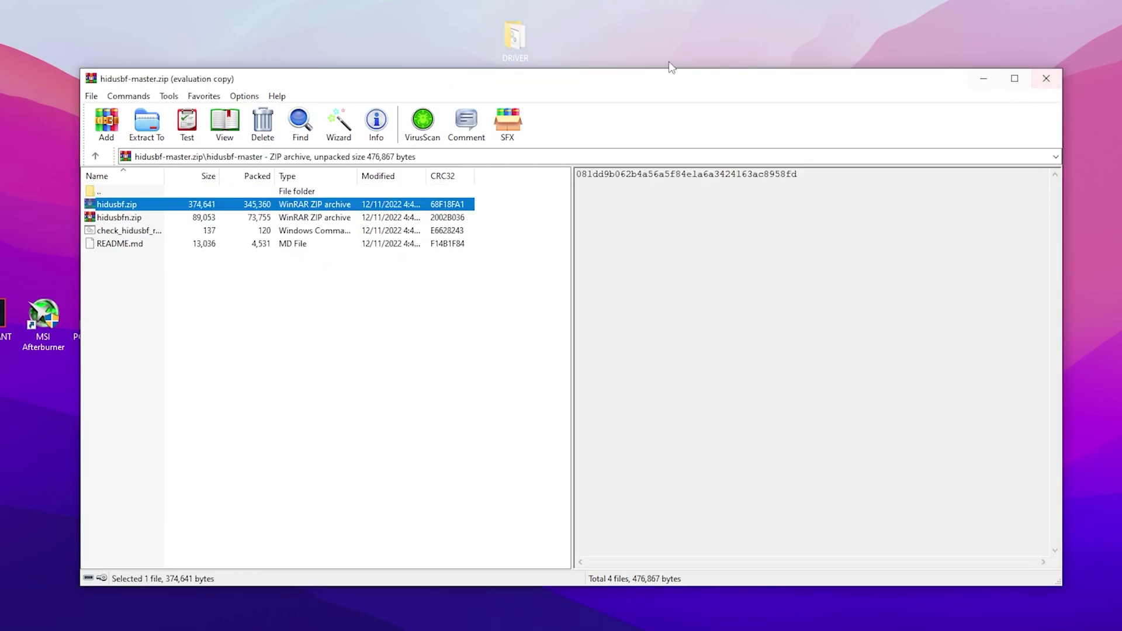
click(1046, 79)
Run Setup.exe from the DRIVER folder with administrator approval.
drag(794, 104, 816, 316)
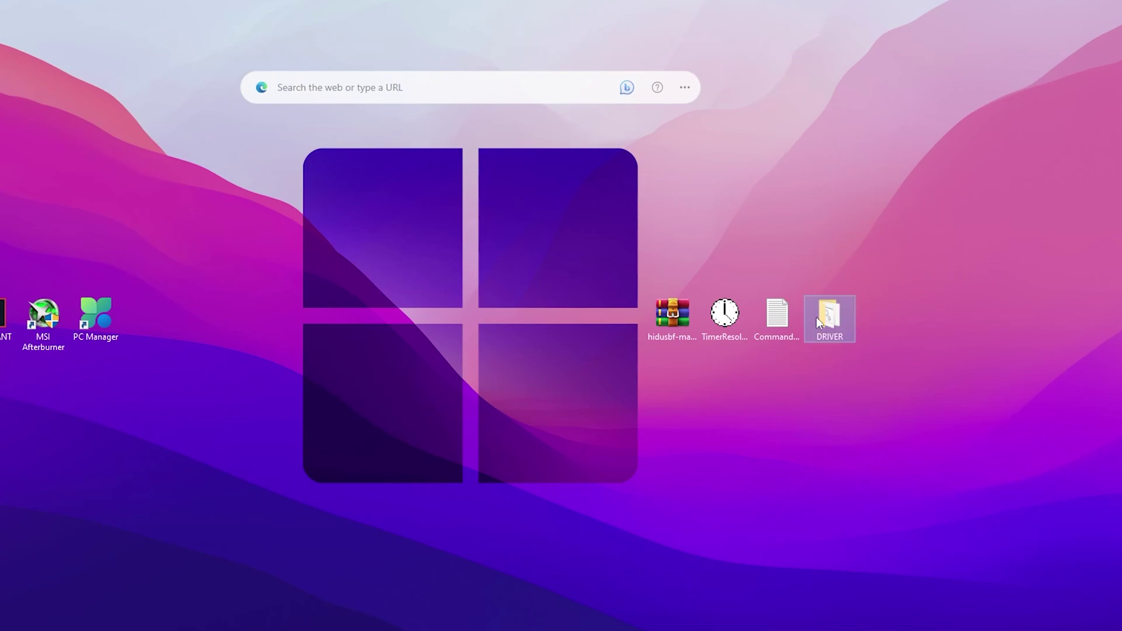
double_click(826, 320)
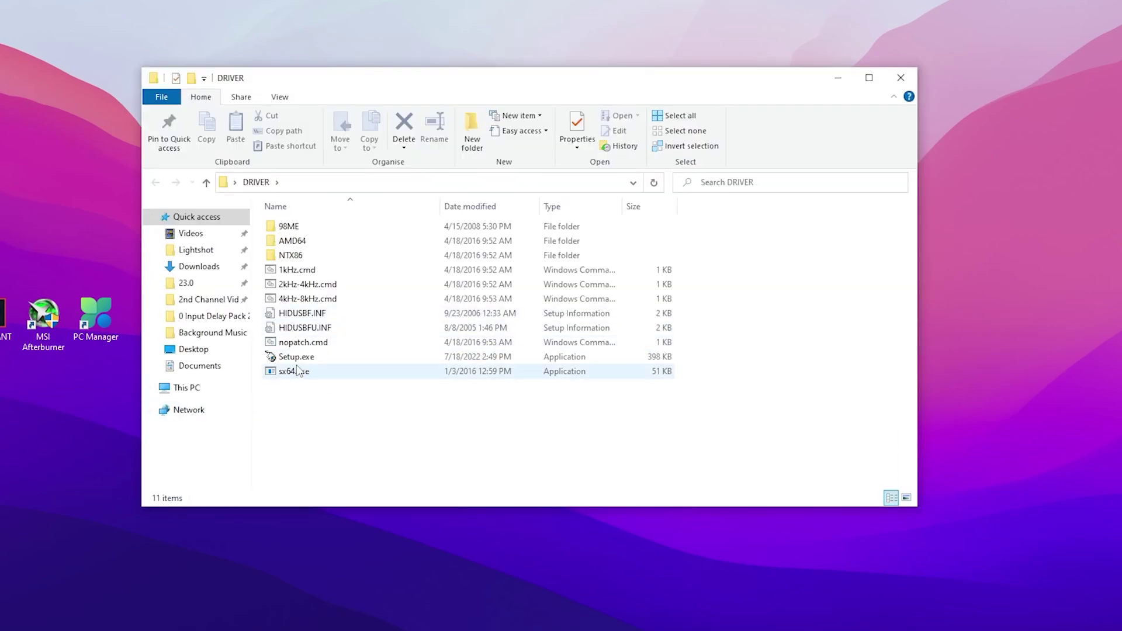
double_click(305, 359)
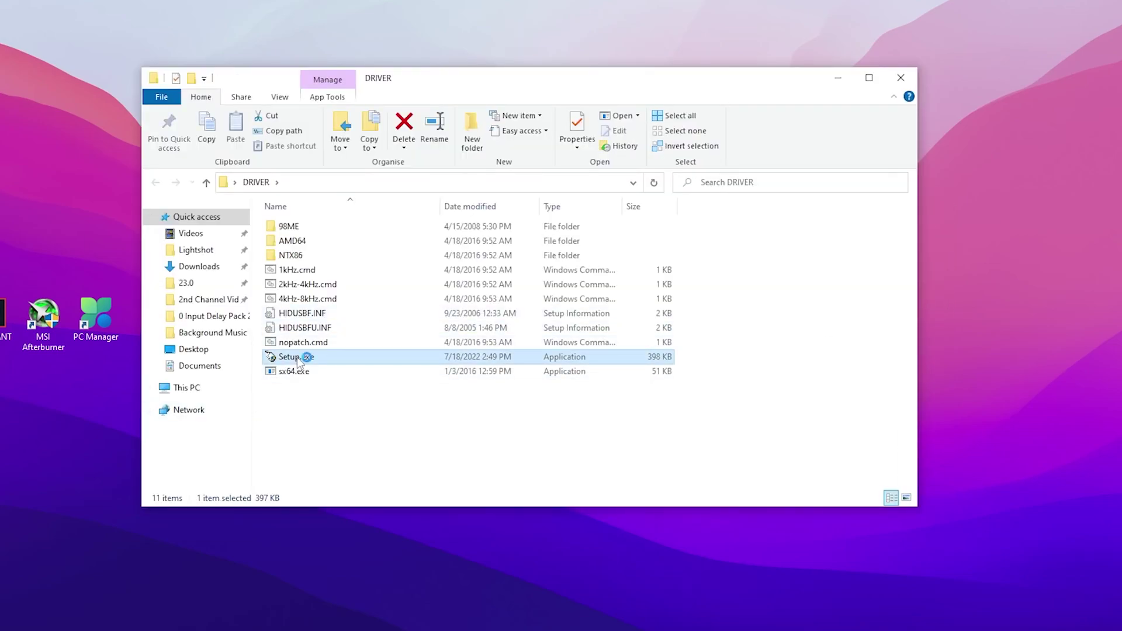
click(438, 437)
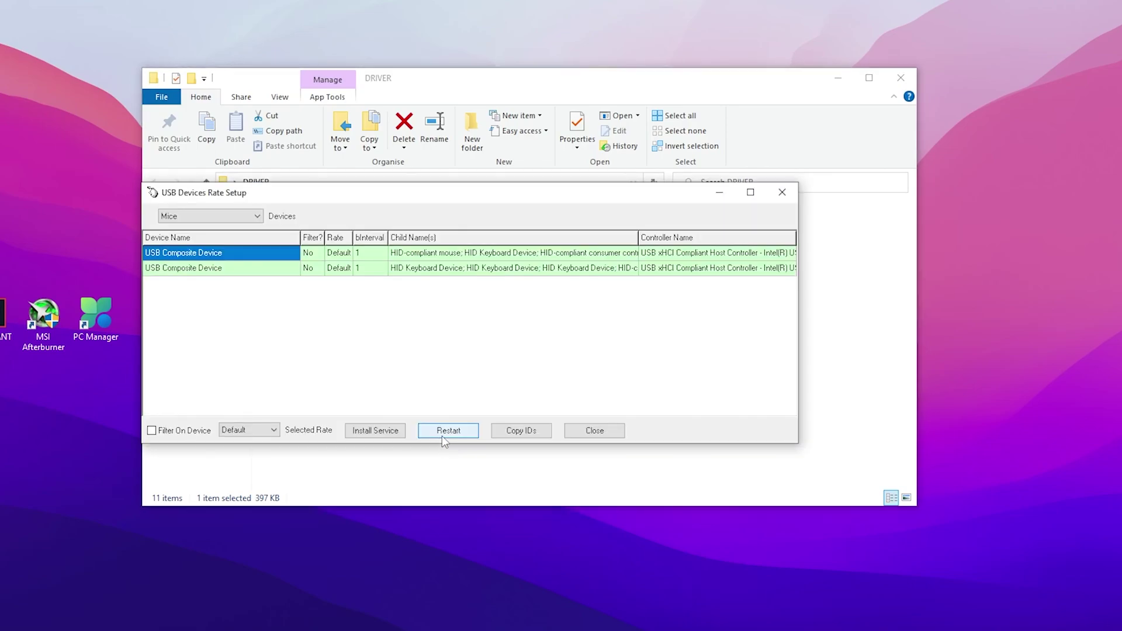
Switch the Devices list from Mice to All and select the Xbox 360 Controller for Windows.
click(837, 76)
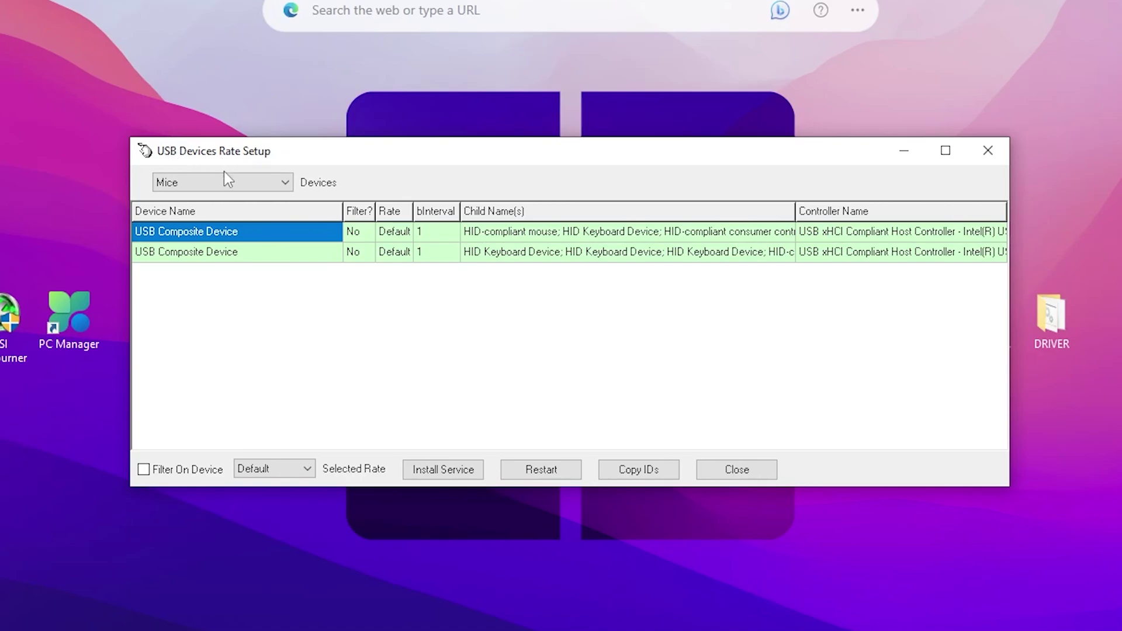
click(198, 177)
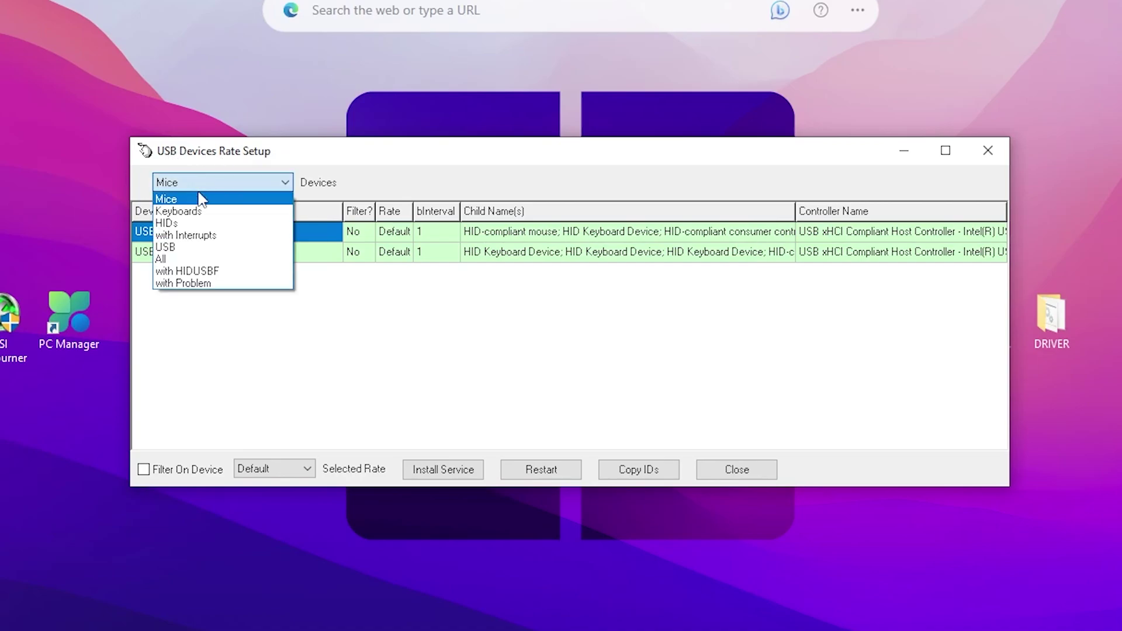
click(166, 259)
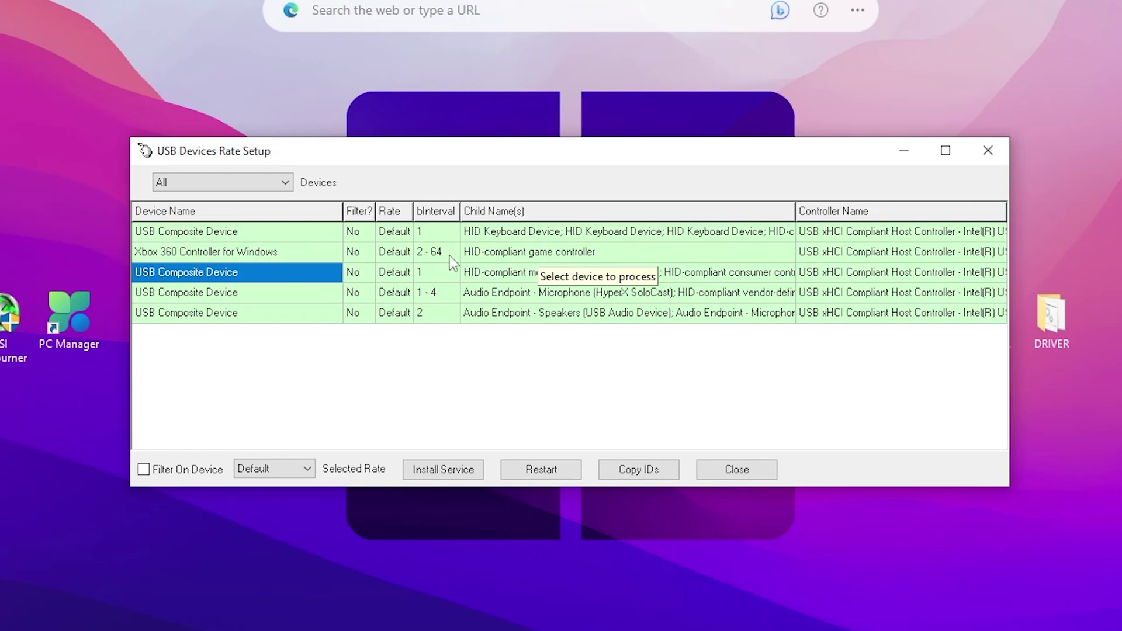
click(196, 251)
click(544, 257)
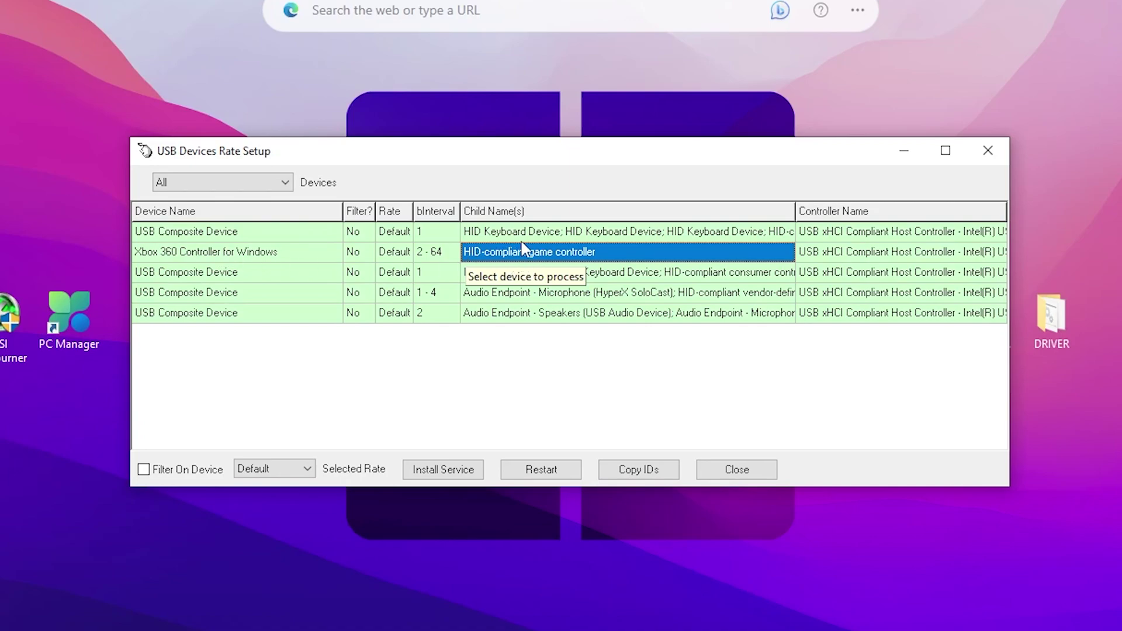
Set the controller's rate to 1000, enable Filter On Device, and install the service past the unsigned-driver warning.
click(445, 469)
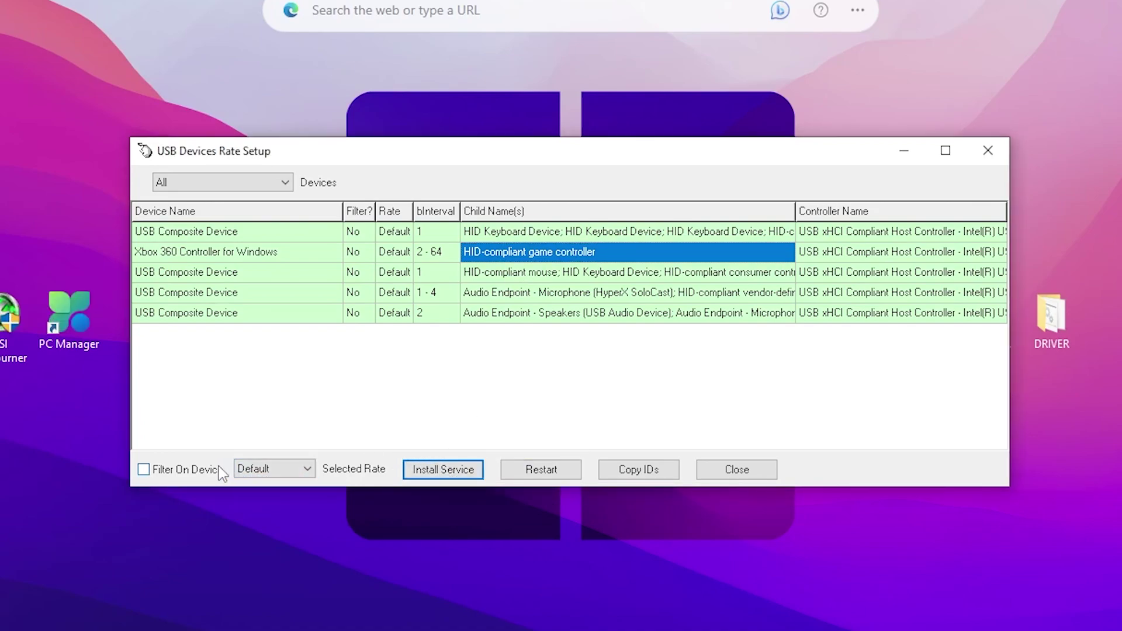
click(271, 467)
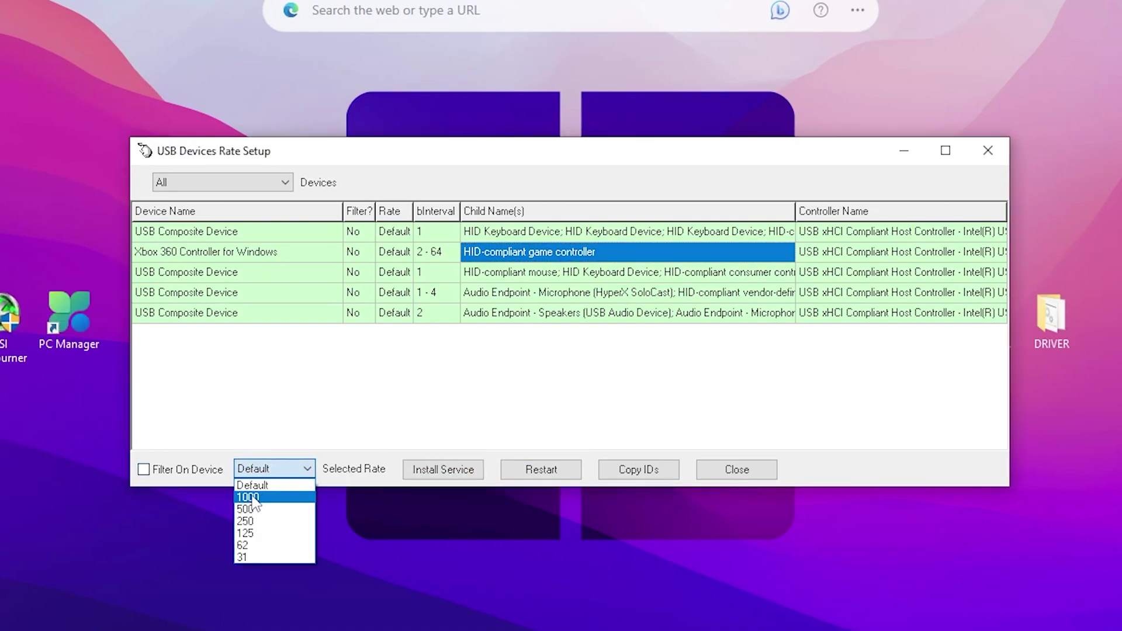
click(251, 498)
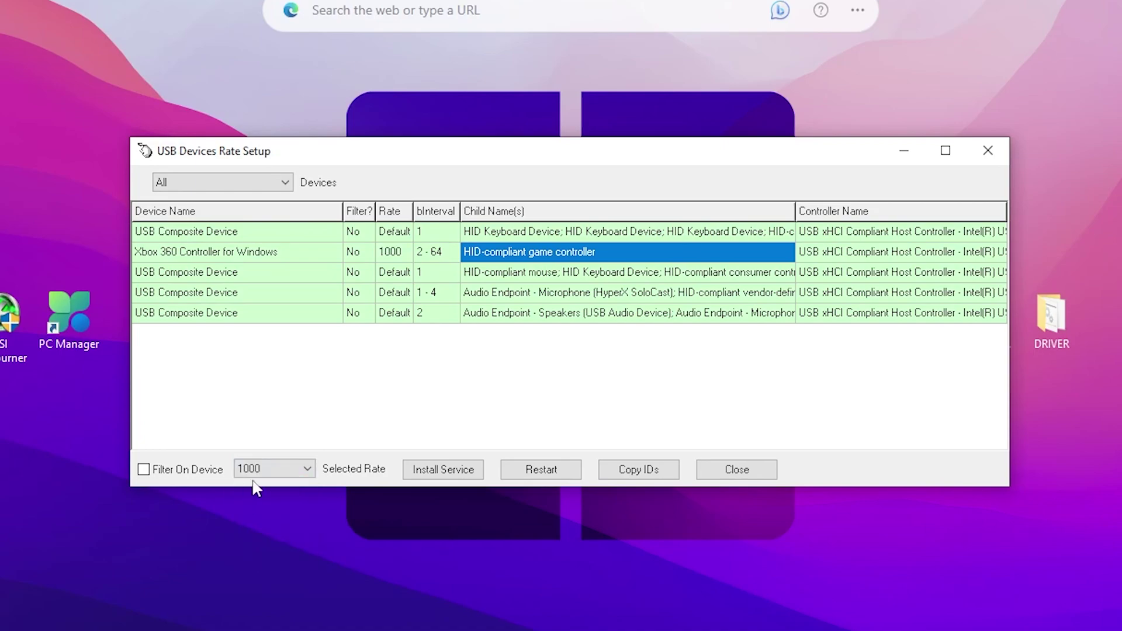
click(429, 473)
click(428, 474)
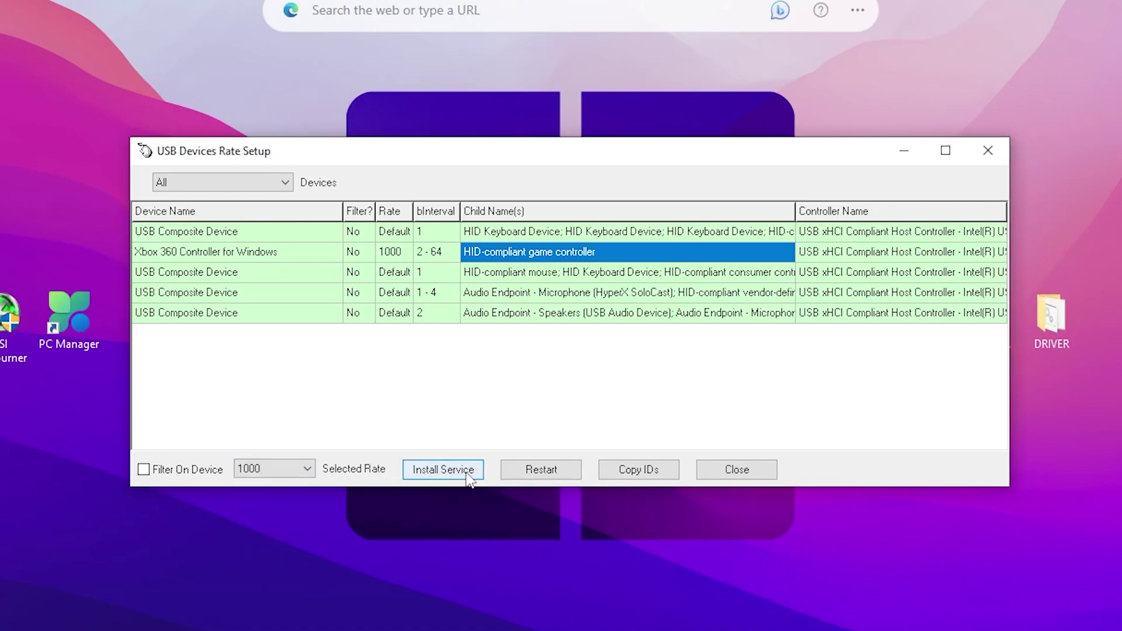
click(165, 471)
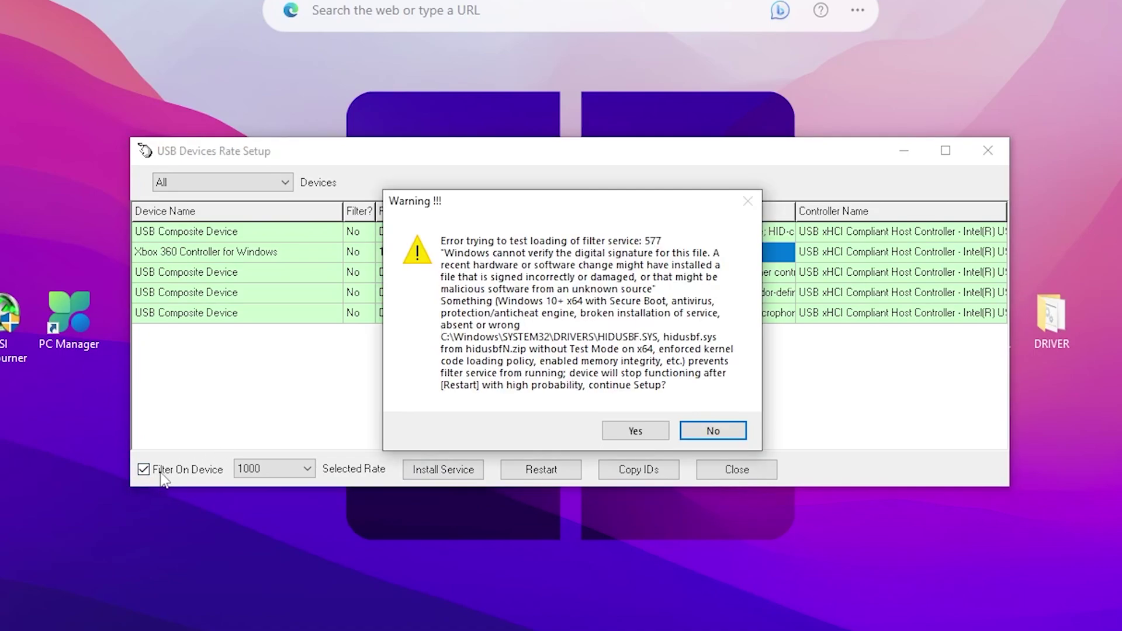
click(623, 437)
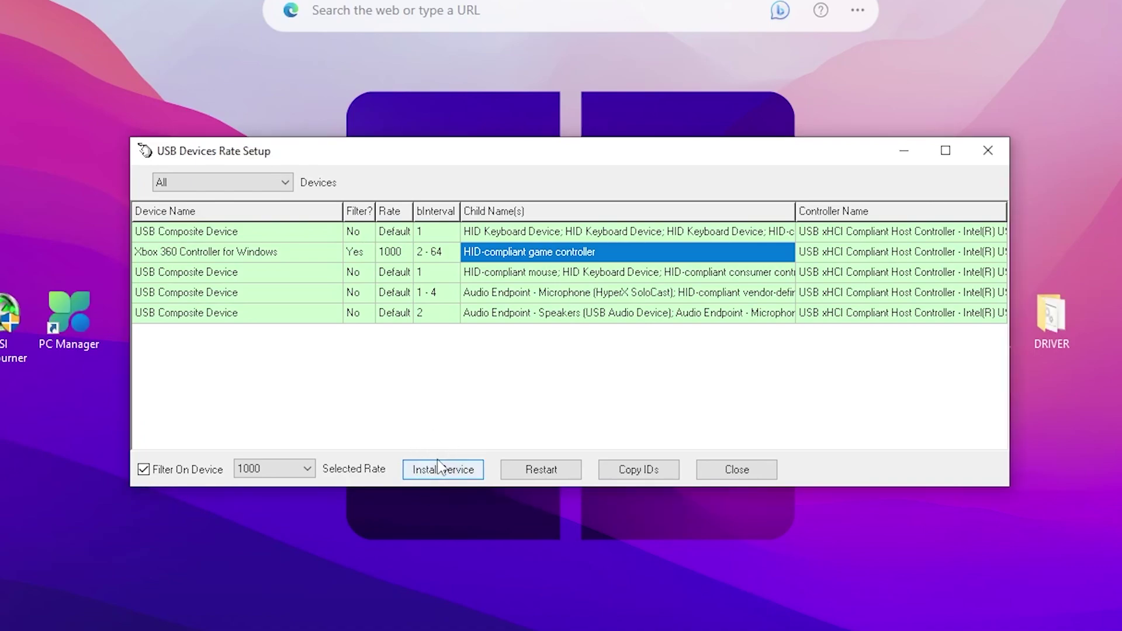
Show only devices 'with HIDUSBF', confirm the Xbox 360 controller reads Filter Yes at rate 1000, then close the tool.
click(213, 184)
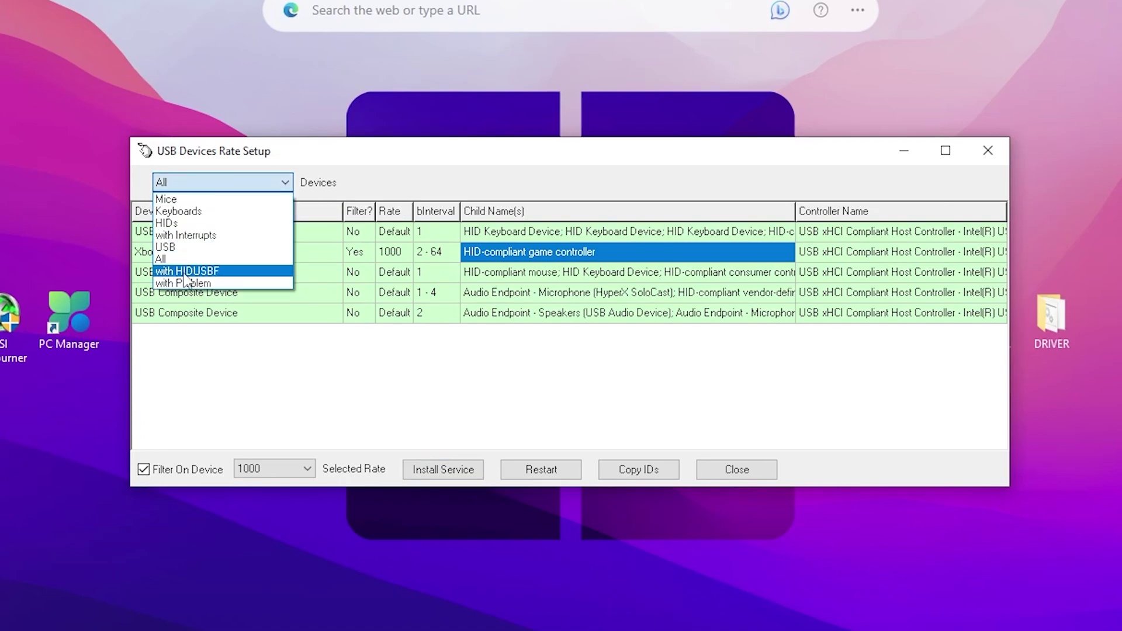
click(216, 271)
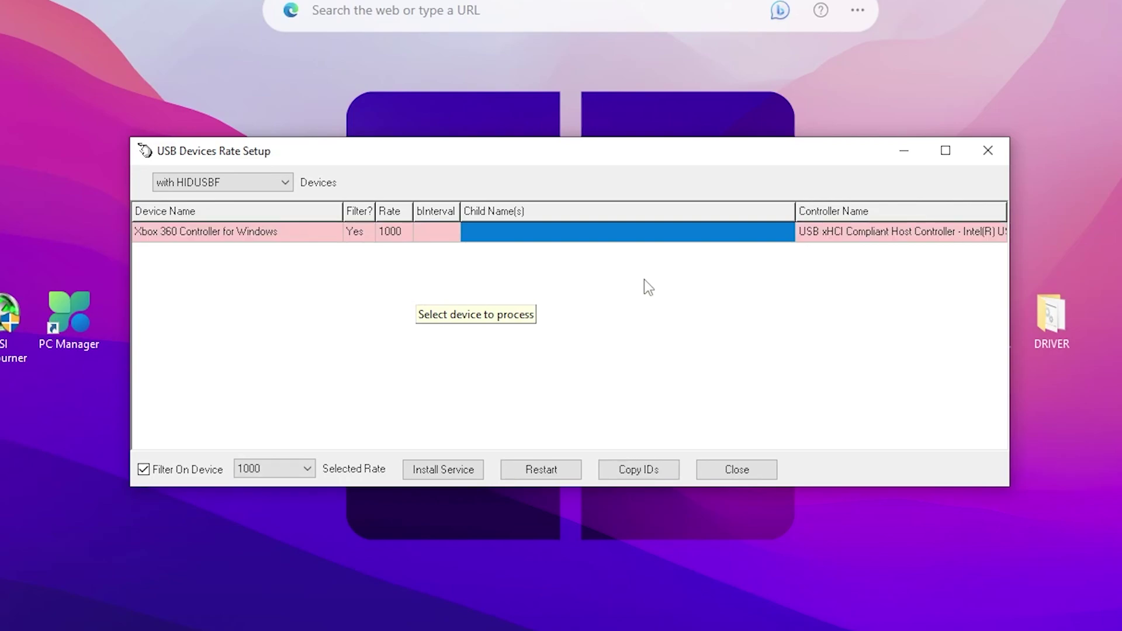
click(833, 234)
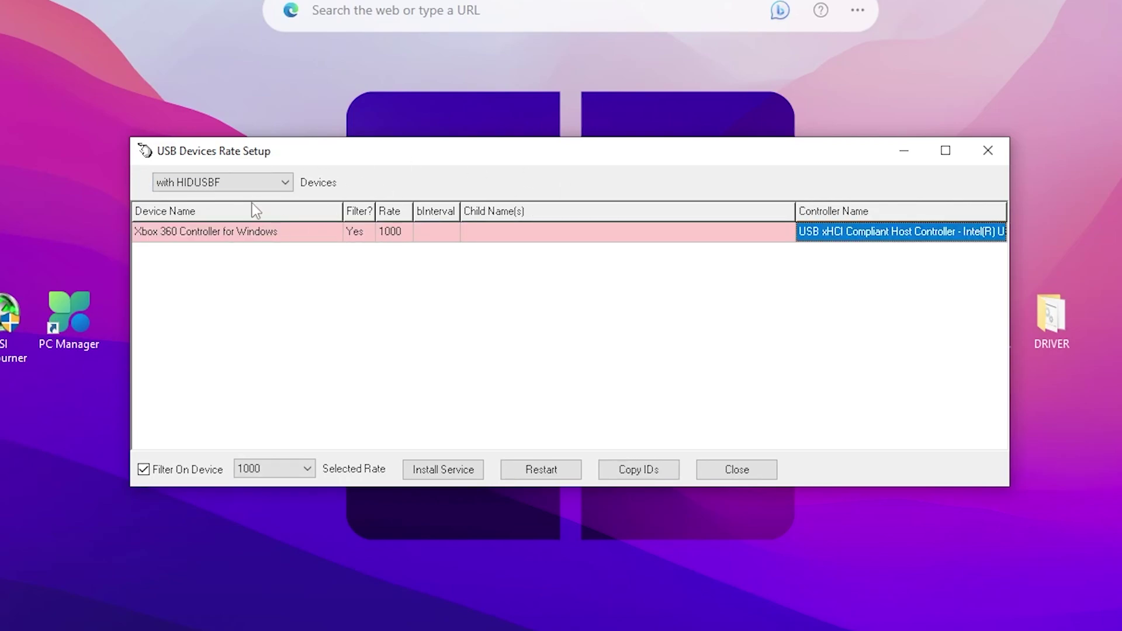
click(318, 229)
click(393, 232)
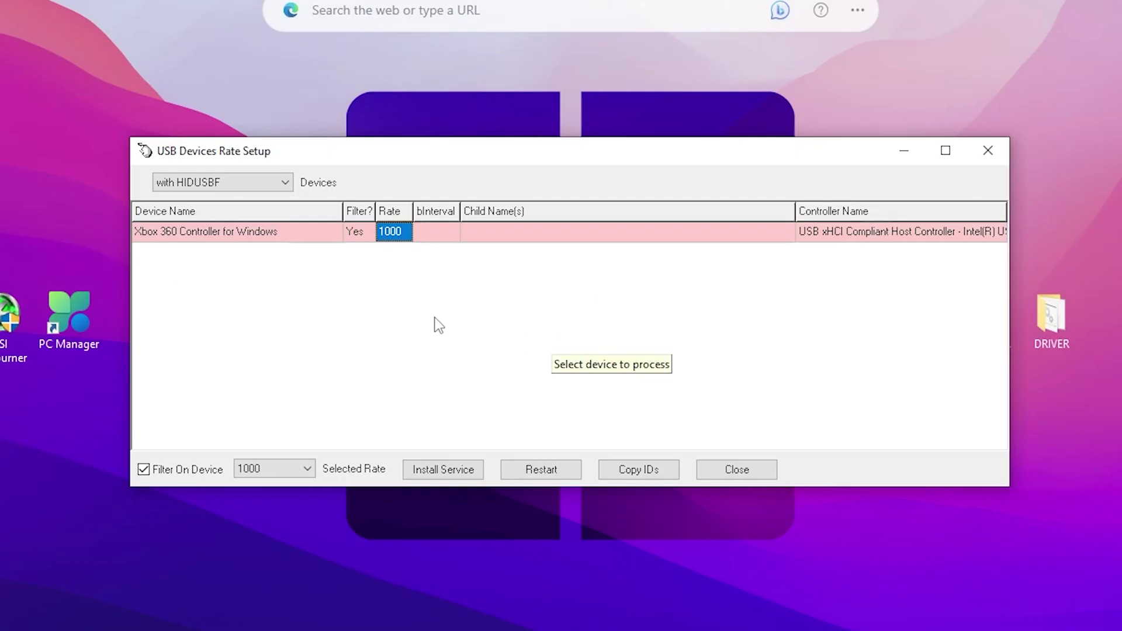
click(988, 150)
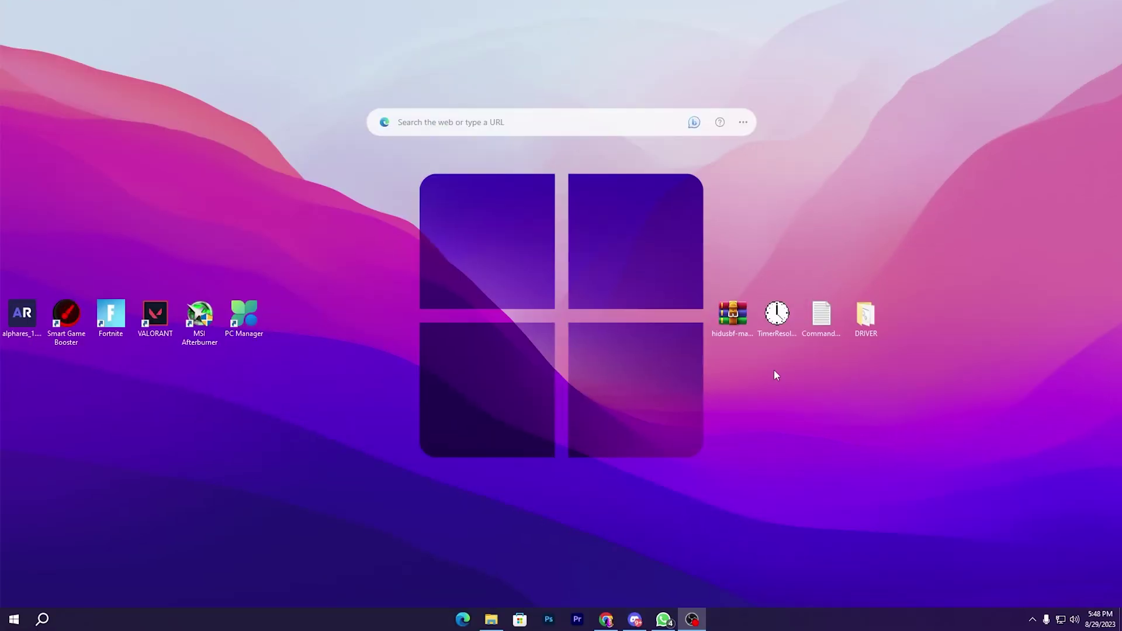
Launch TimerResolution and set the current resolution to the 0.500 ms maximum.
double_click(784, 312)
click(494, 349)
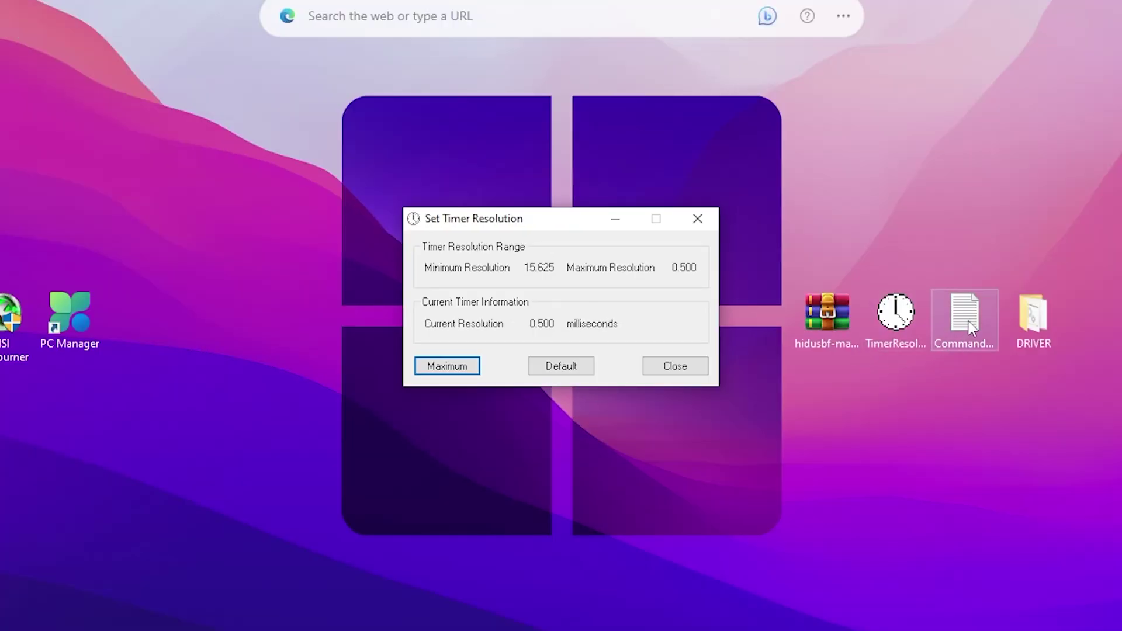
Copy the three bcdedit command lines from Commands.txt in Notepad.
double_click(967, 324)
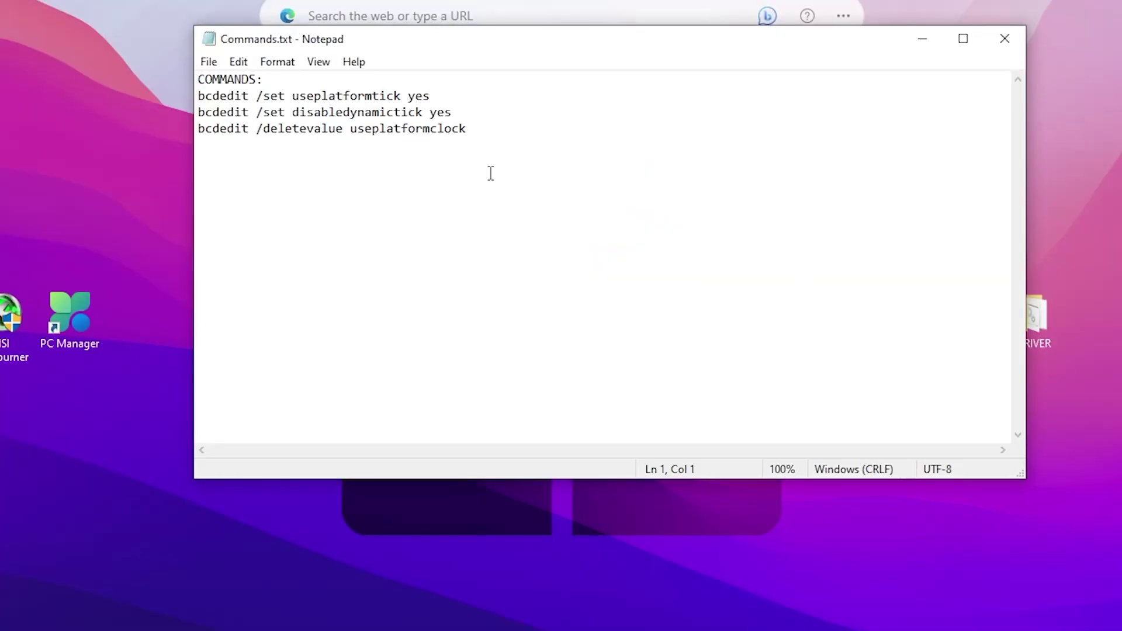
drag(466, 128, 198, 97)
right_click(307, 99)
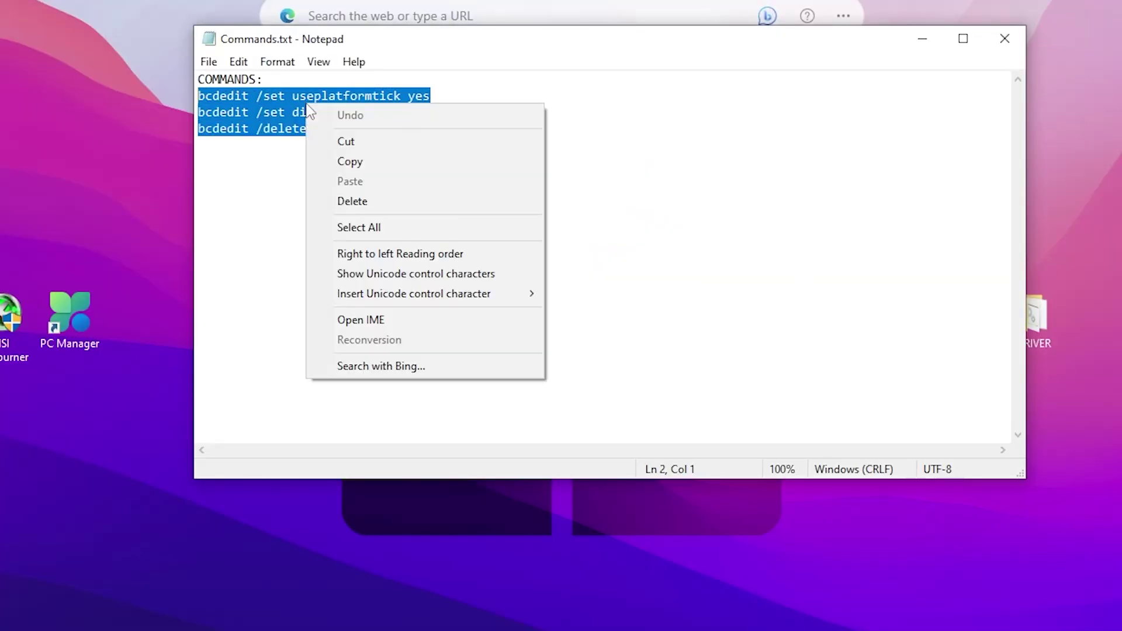
click(345, 160)
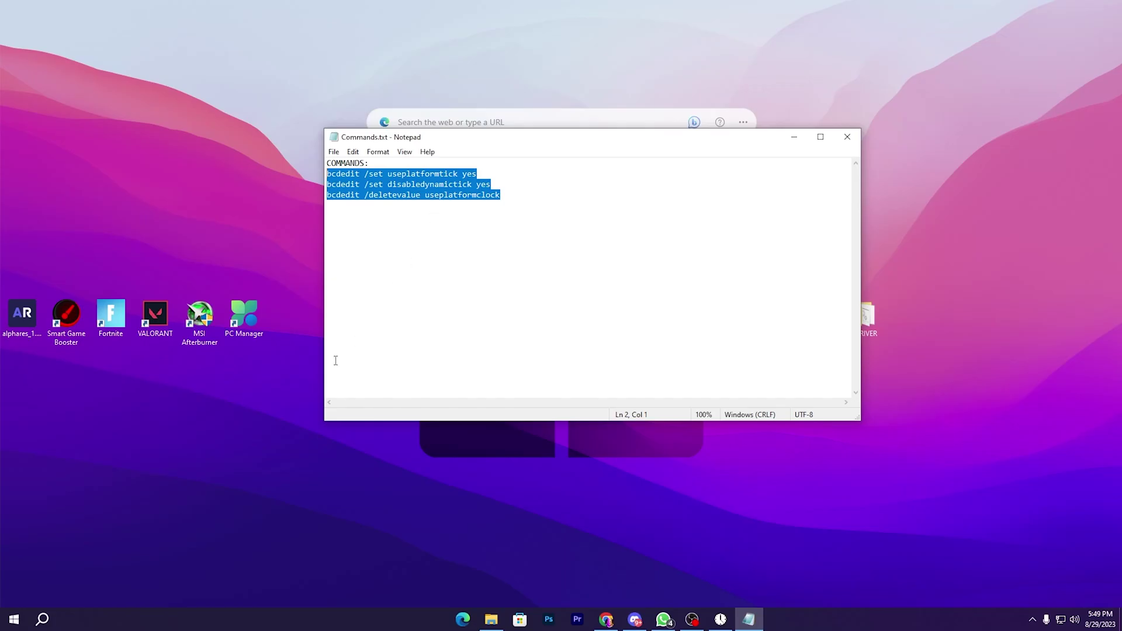
click(42, 620)
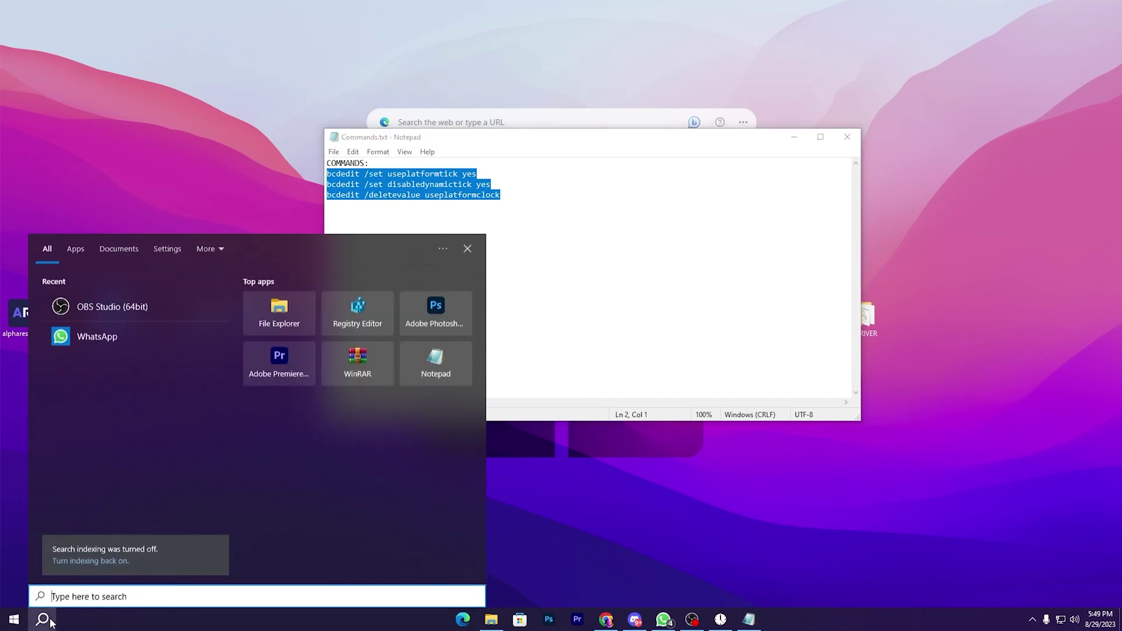
Run the pasted bcdedit commands in an administrator Command Prompt, then close the console.
text(c)
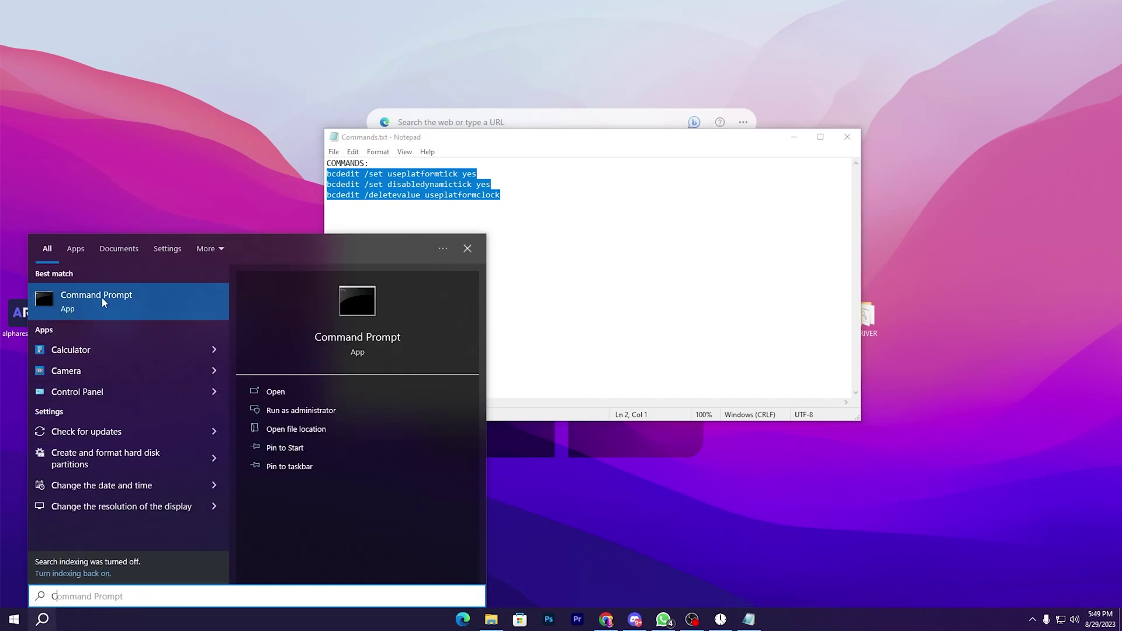
click(276, 412)
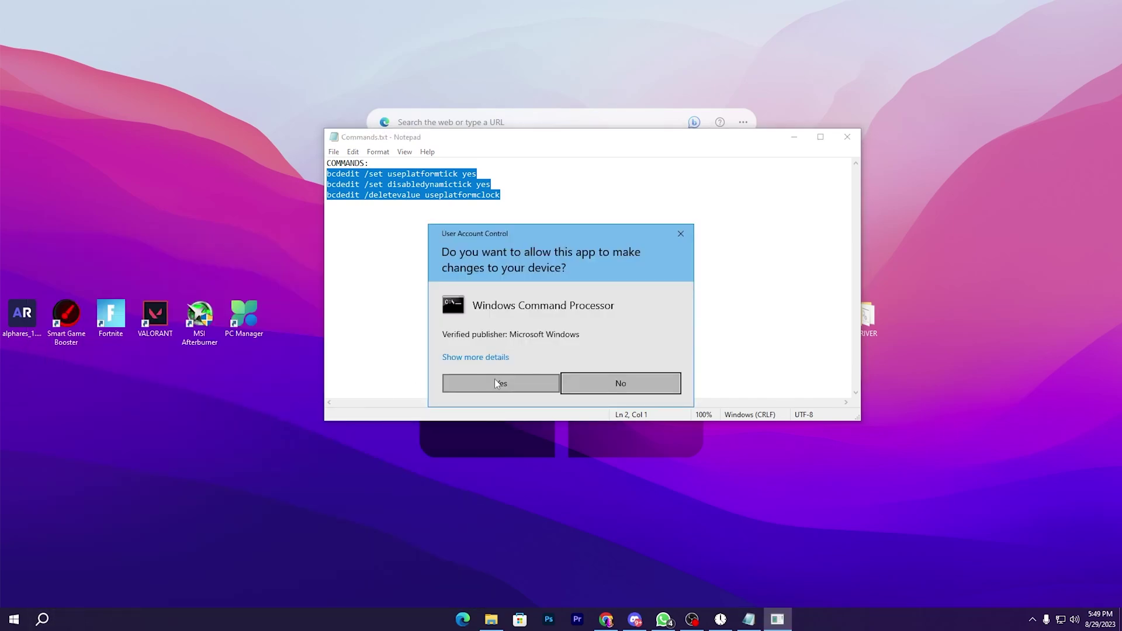
click(495, 379)
right_click(275, 285)
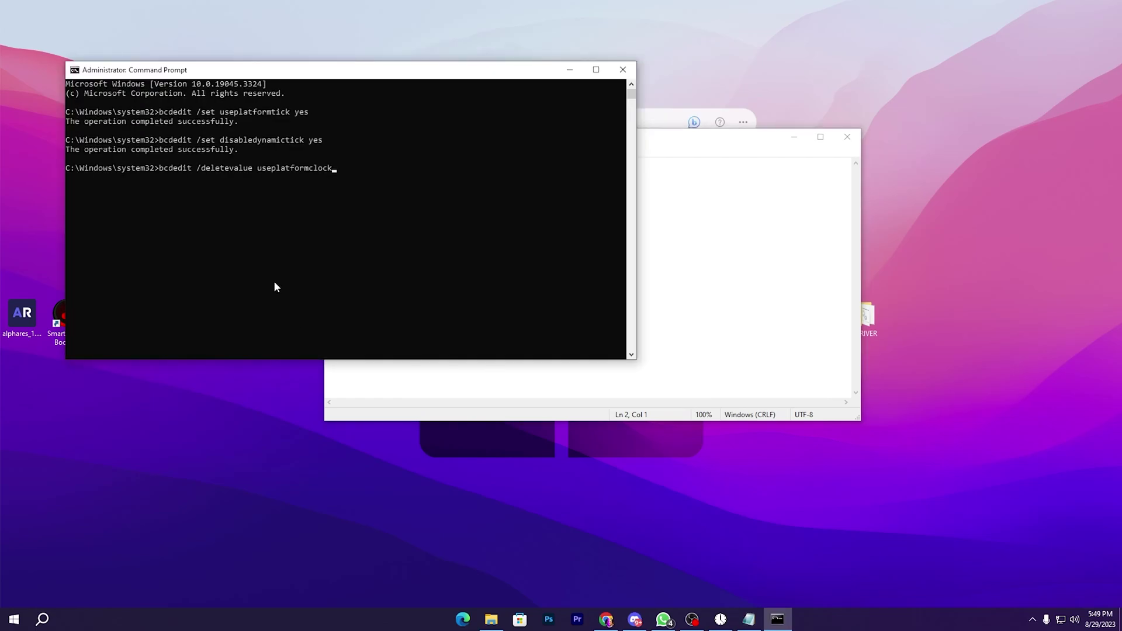
key(Return)
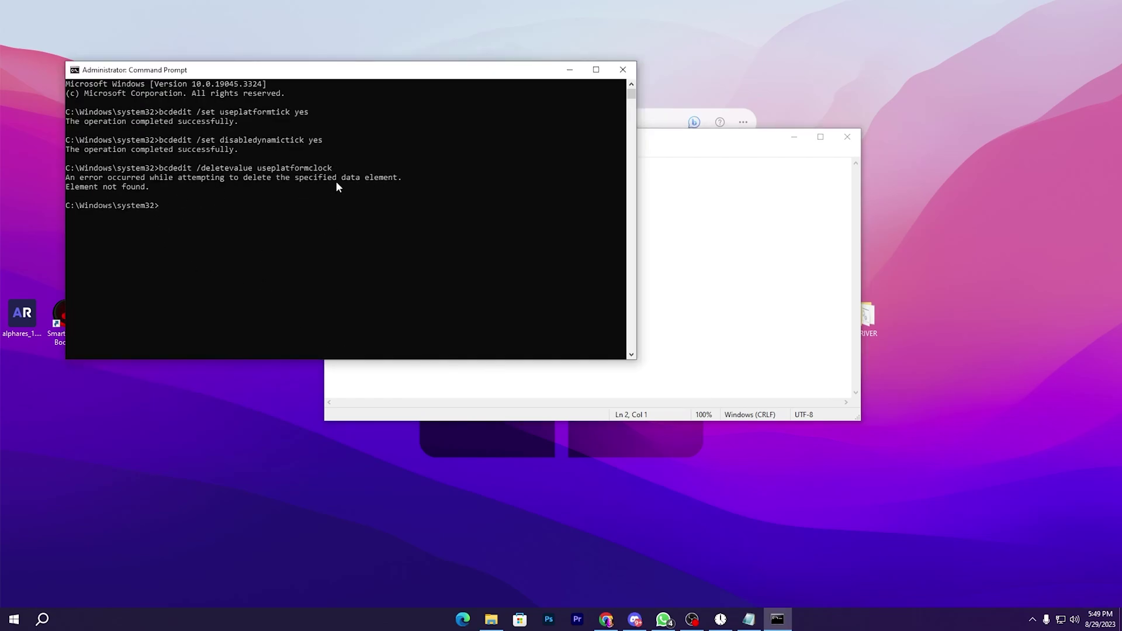
click(622, 70)
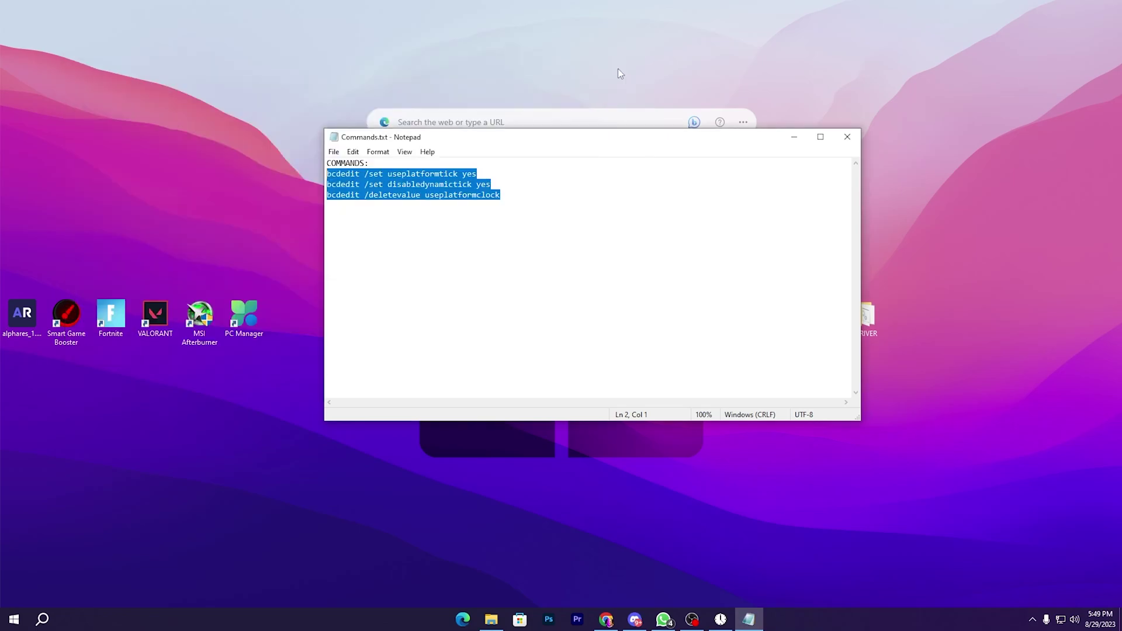
Close Commands.txt and minimize the Set Timer Resolution dialog, leaving 0.500 ms active.
click(848, 137)
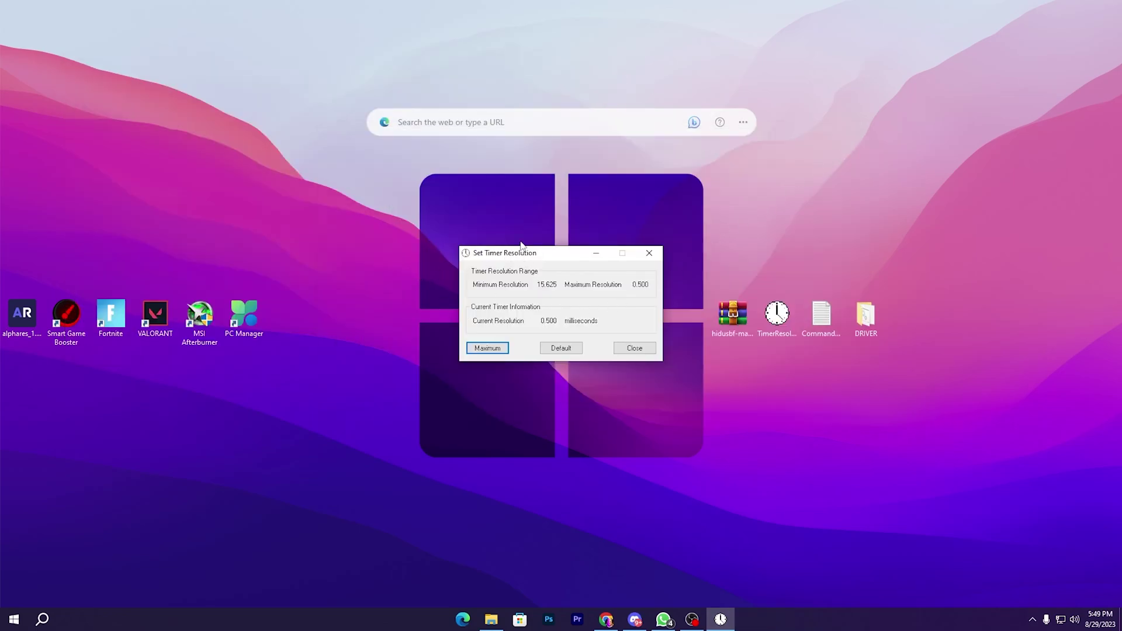
click(598, 252)
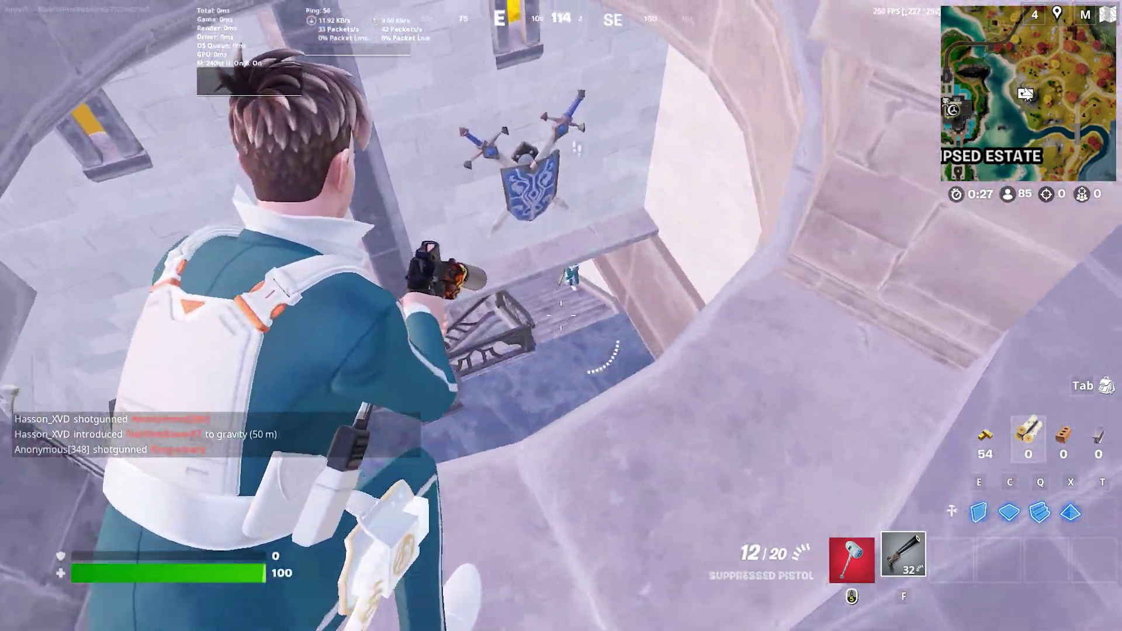
Eliminate the enemy in the tower with the suppressed pistol, then reload.
click(561, 316)
click(561, 315)
click(562, 315)
click(561, 315)
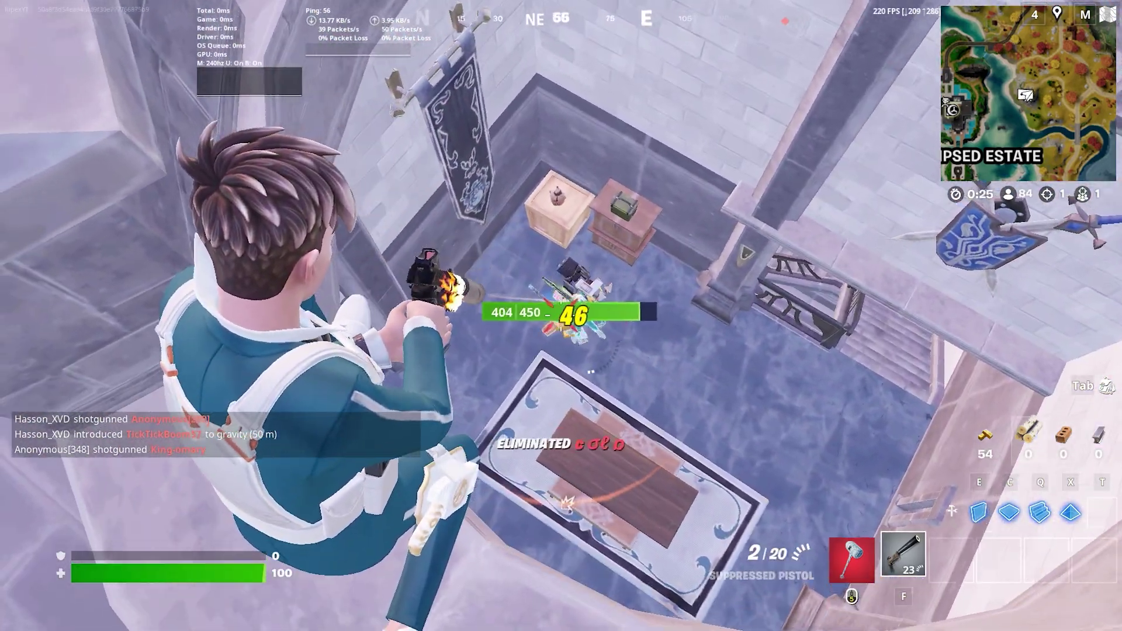
click(562, 316)
key(r)
Run along the rooftop, equip the pickaxe, and harvest bricks from the wall.
key(w)
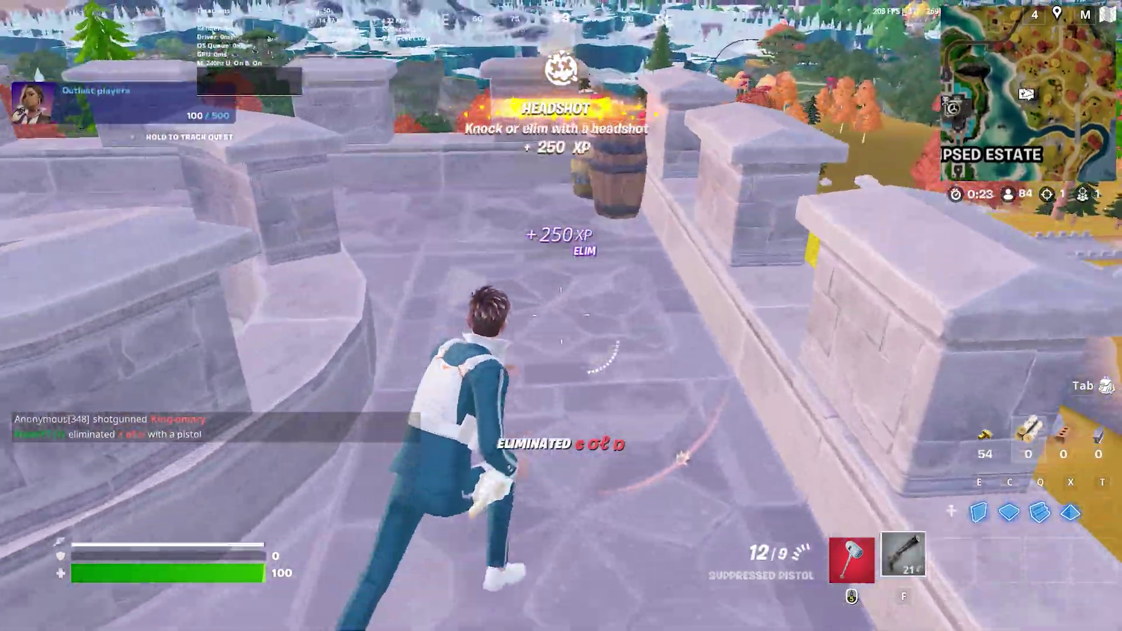
key(1)
click(561, 316)
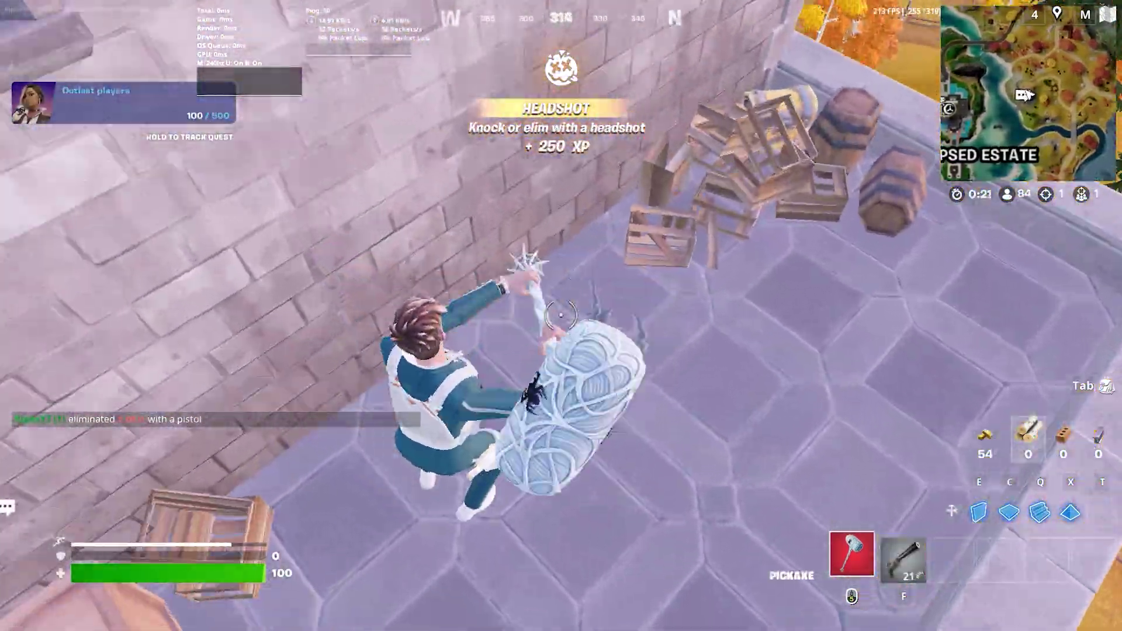